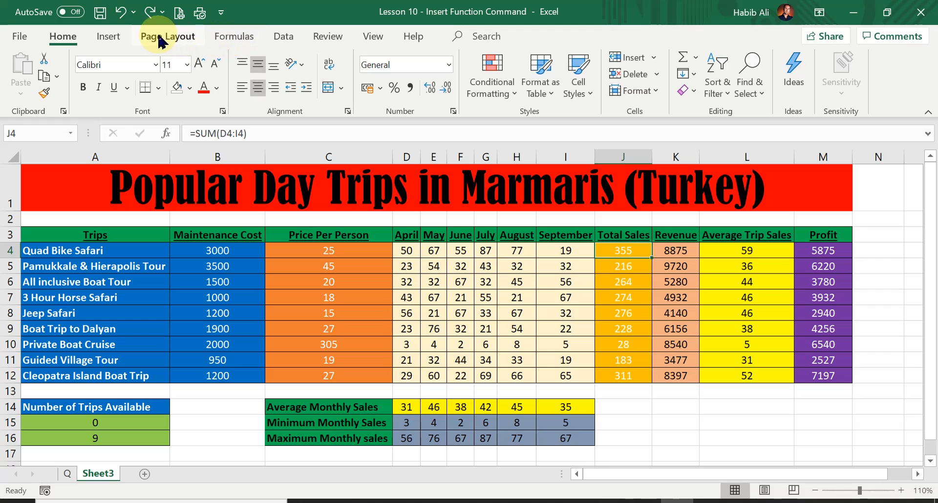
# Preview the Text, Logical, Date & Time and Lookup & Reference function lists on the Formulas tab
pyautogui.click(242, 37)
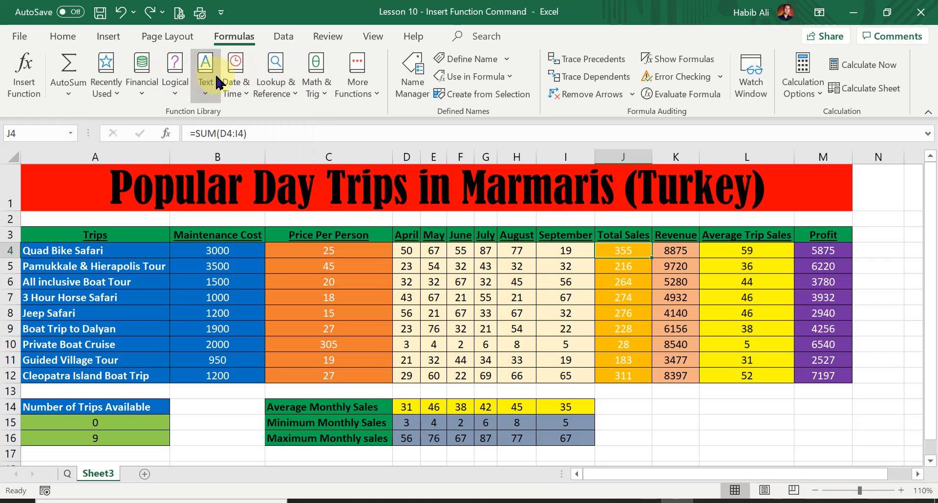
pyautogui.click(205, 87)
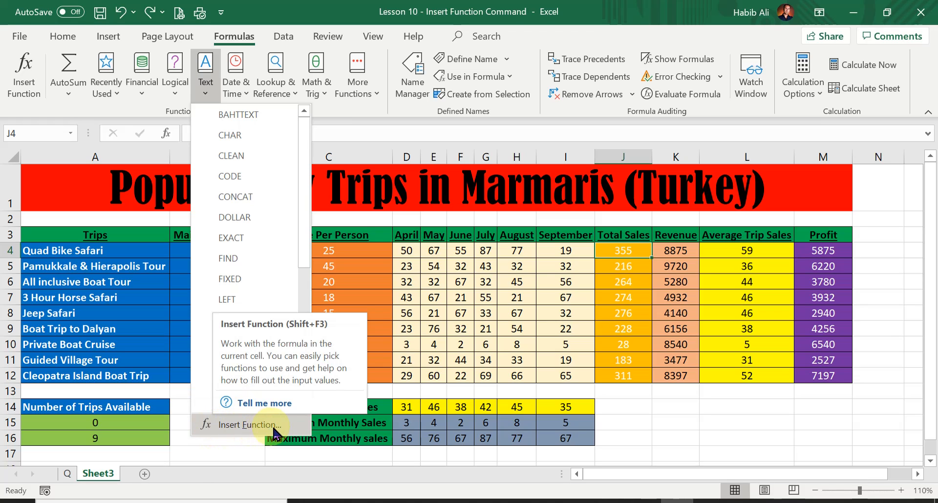
pyautogui.click(205, 73)
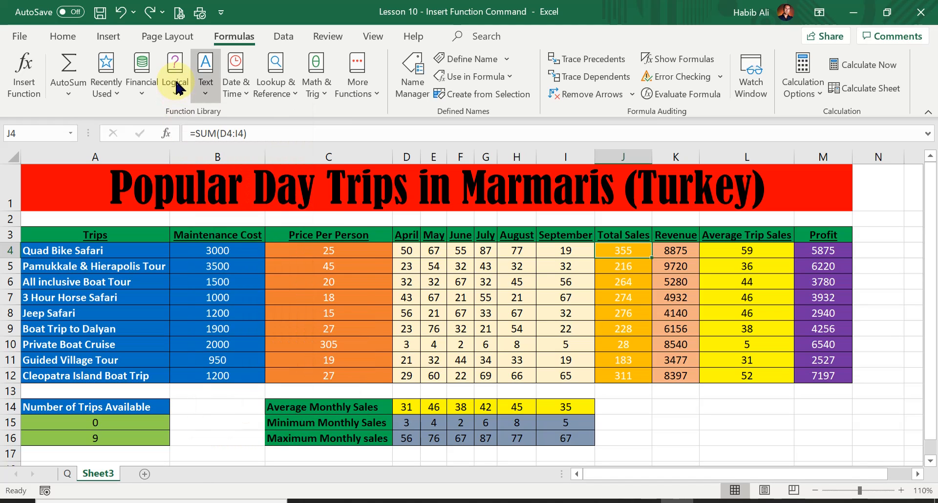
pyautogui.click(177, 83)
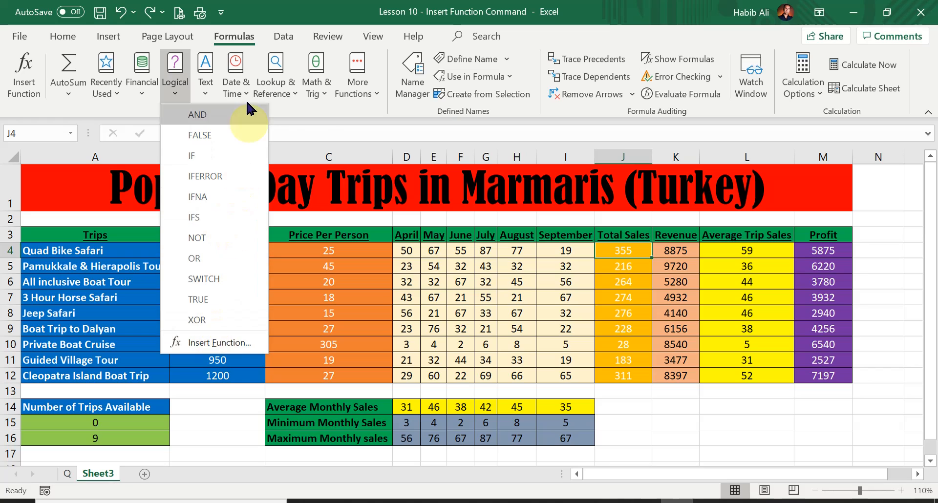
pyautogui.click(244, 86)
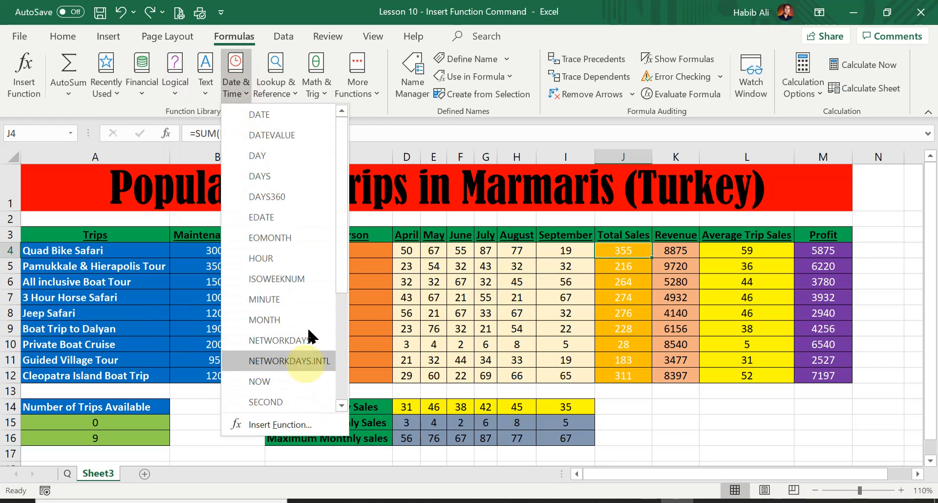
pyautogui.click(277, 86)
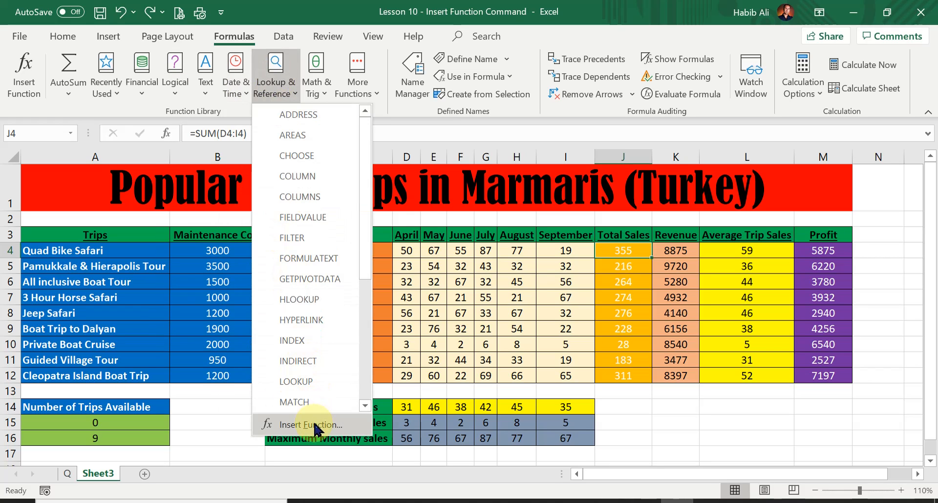
pyautogui.click(274, 89)
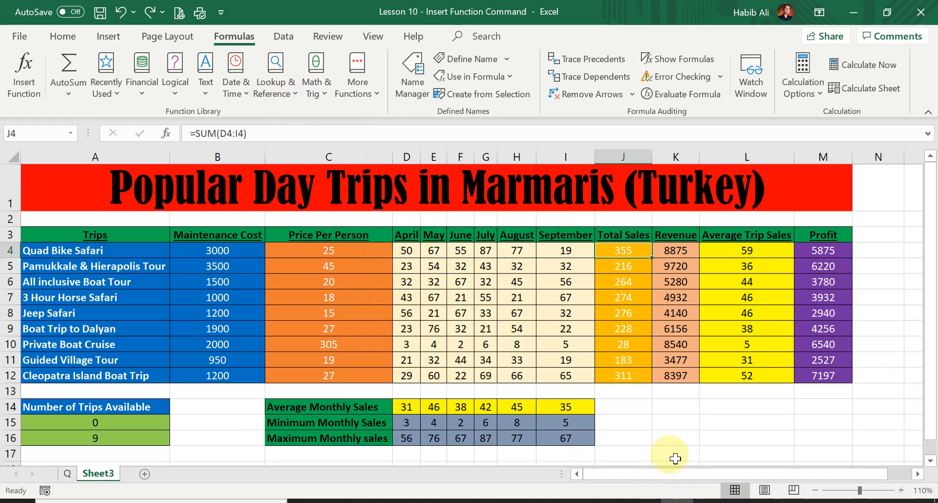
pyautogui.click(634, 407)
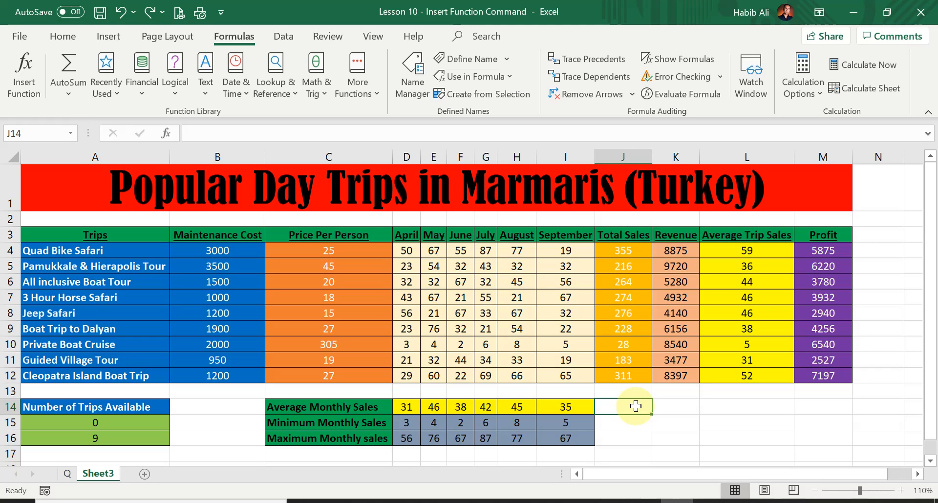
pyautogui.hotkey('shift', 'F3')
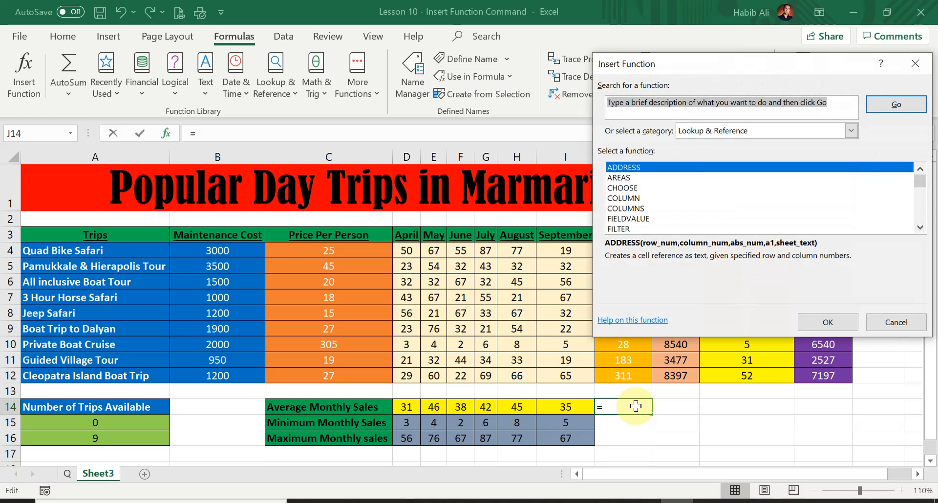
pyautogui.moveTo(755, 70); pyautogui.dragTo(250, 149)
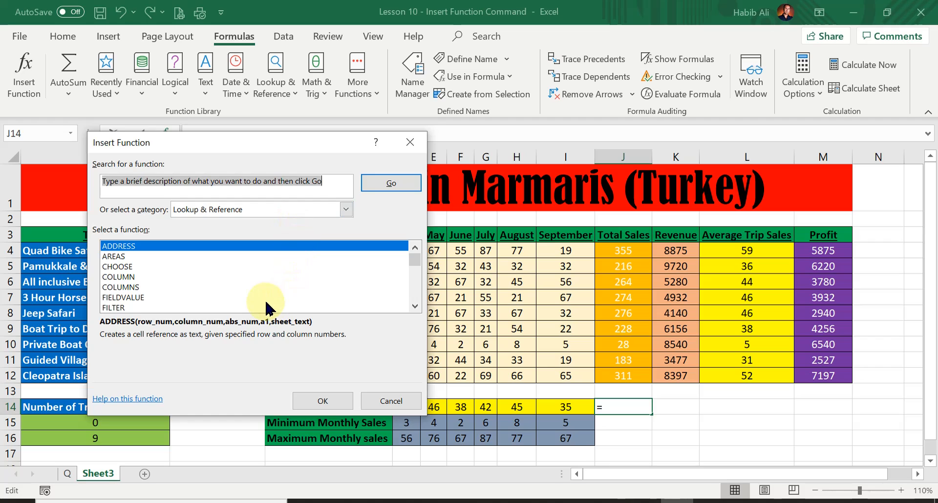
pyautogui.click(392, 406)
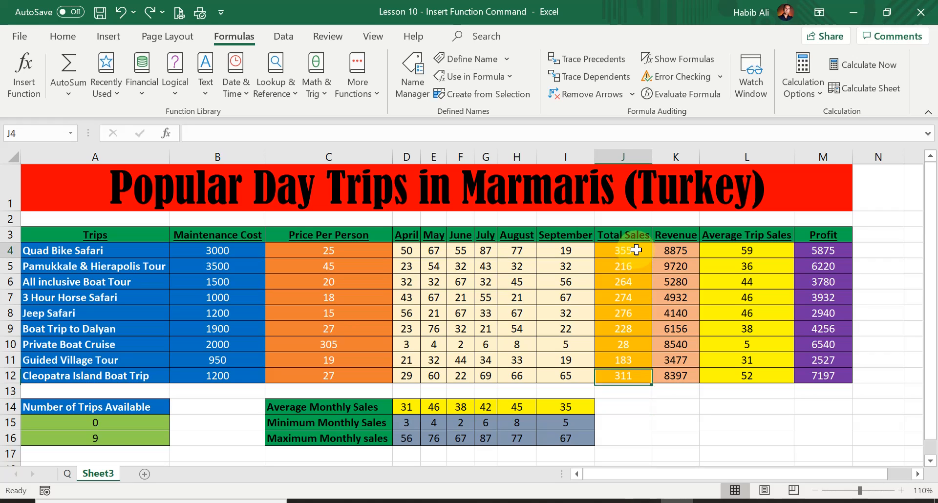
# Clear the Total Sales J4:J12 and Average Trip Sales L4:L12 columns
pyautogui.click(635, 251)
pyautogui.click(757, 250)
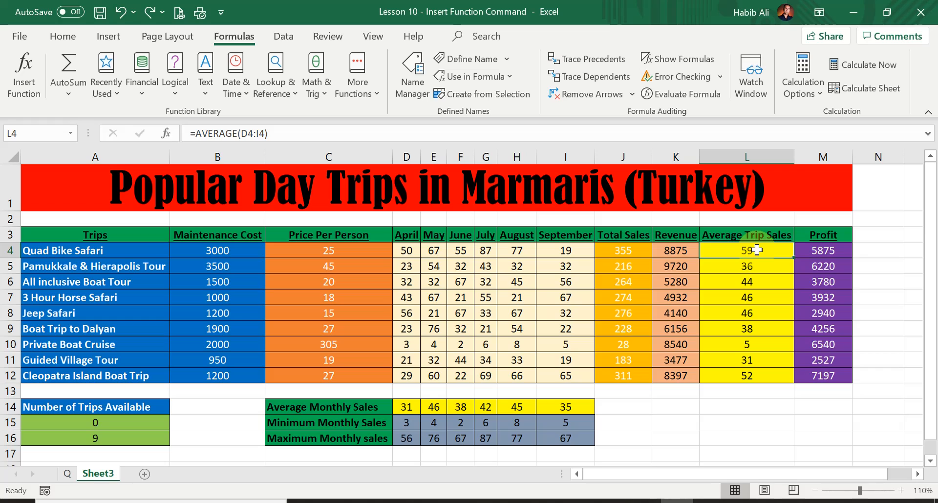
pyautogui.moveTo(634, 247); pyautogui.dragTo(629, 372)
pyautogui.press('Delete')
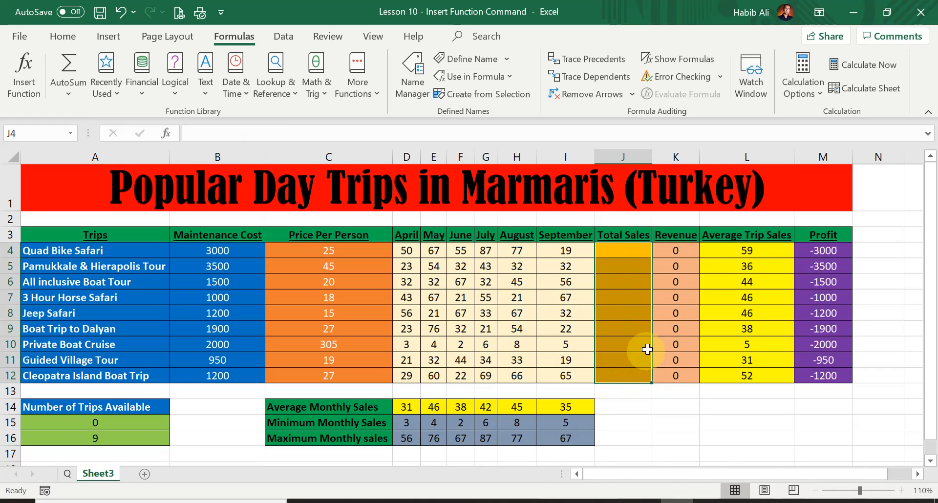
pyautogui.moveTo(751, 249); pyautogui.dragTo(751, 377)
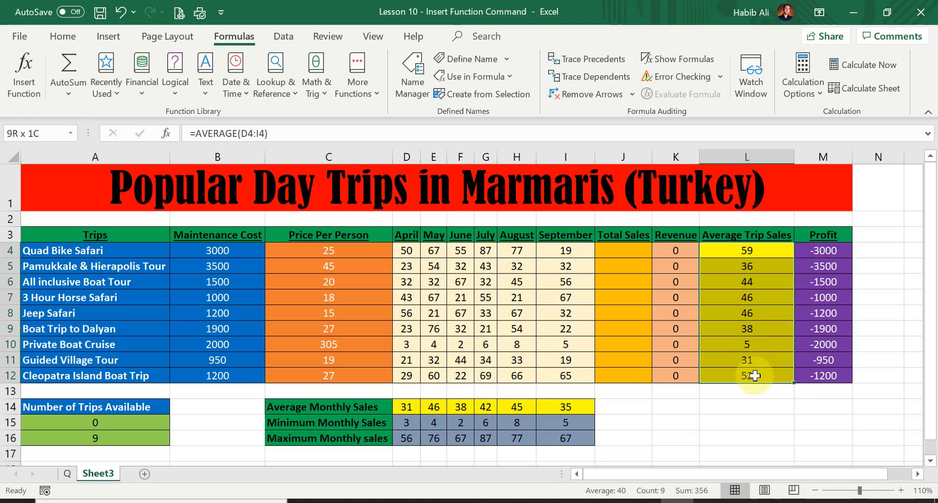
pyautogui.press('Delete')
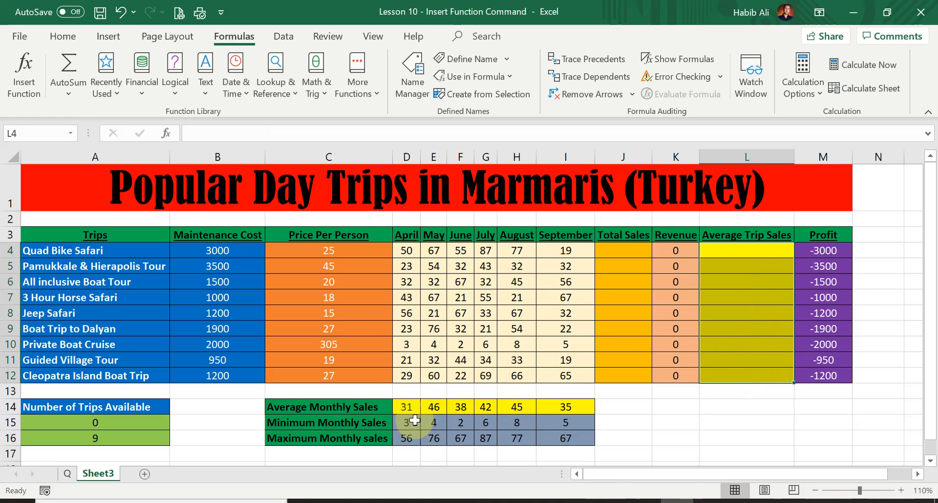
# Clear the minimum and maximum monthly sales rows D15:I15 and D16:I16
pyautogui.moveTo(410, 423); pyautogui.dragTo(568, 429)
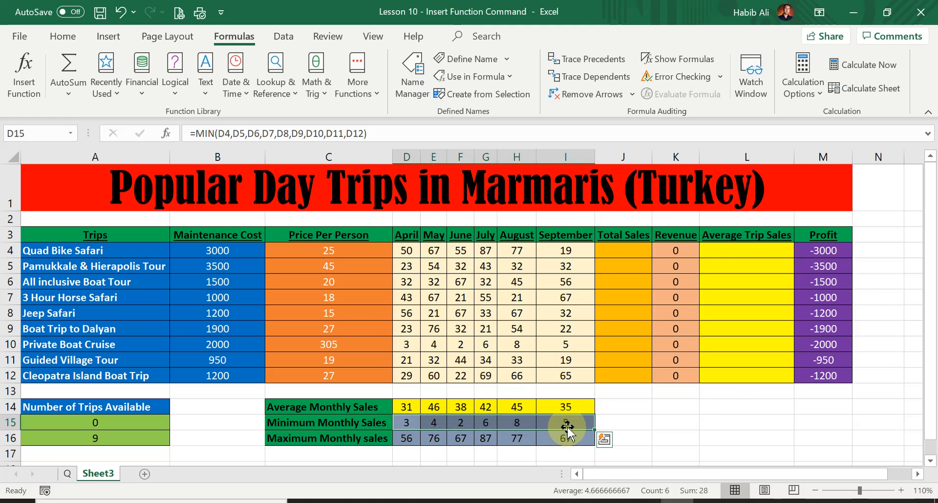
pyautogui.press('Delete')
pyautogui.moveTo(415, 438); pyautogui.dragTo(577, 439)
pyautogui.press('Delete')
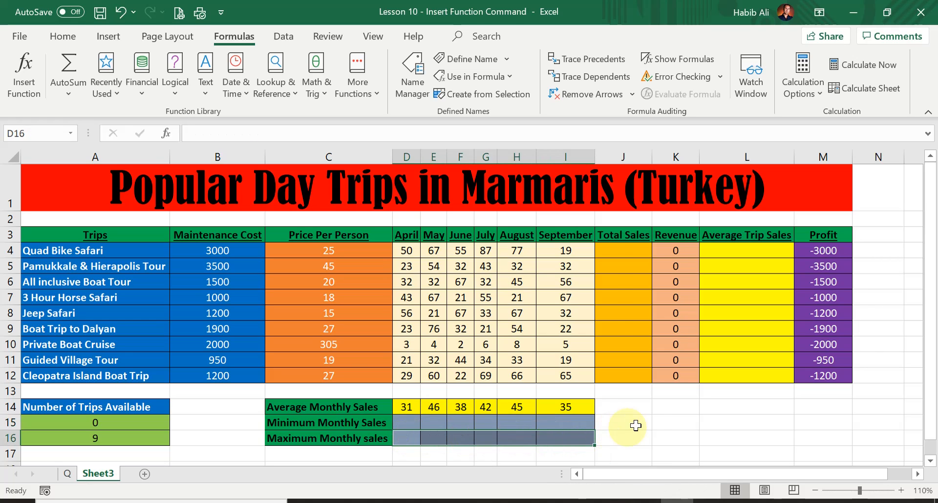
pyautogui.click(652, 422)
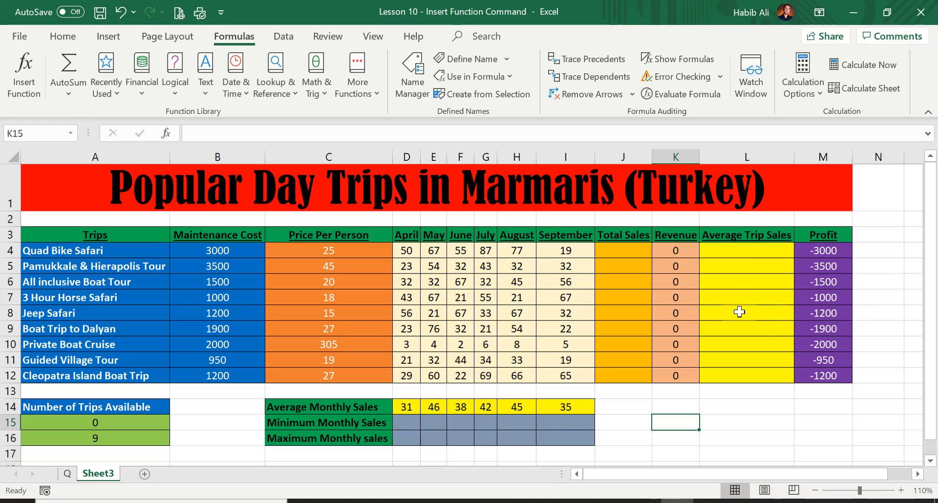
pyautogui.click(623, 251)
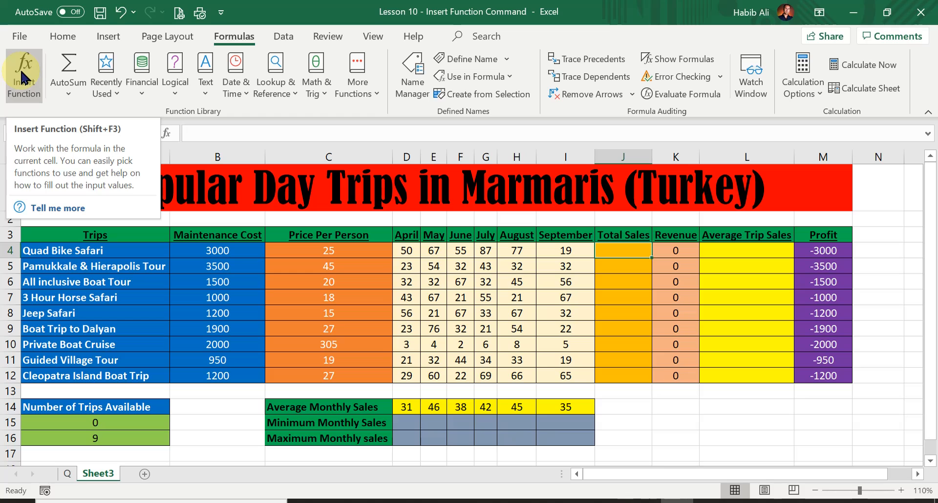
# Search the Insert Function dialog for 'sum' functions for J4
pyautogui.click(22, 78)
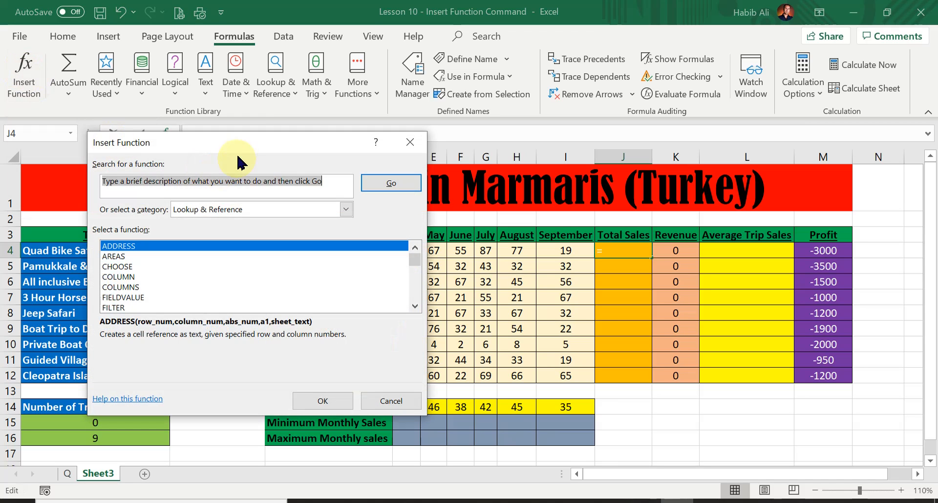
pyautogui.moveTo(247, 149); pyautogui.dragTo(369, 203)
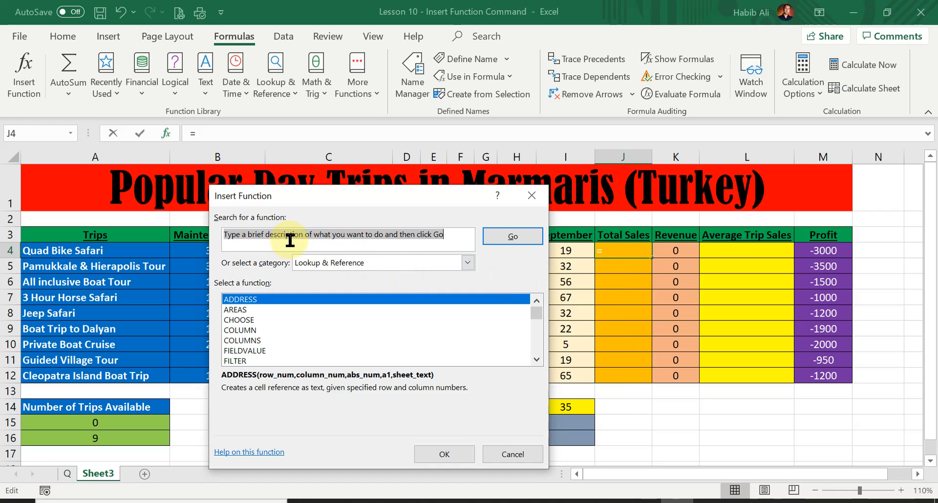
pyautogui.write('sum')
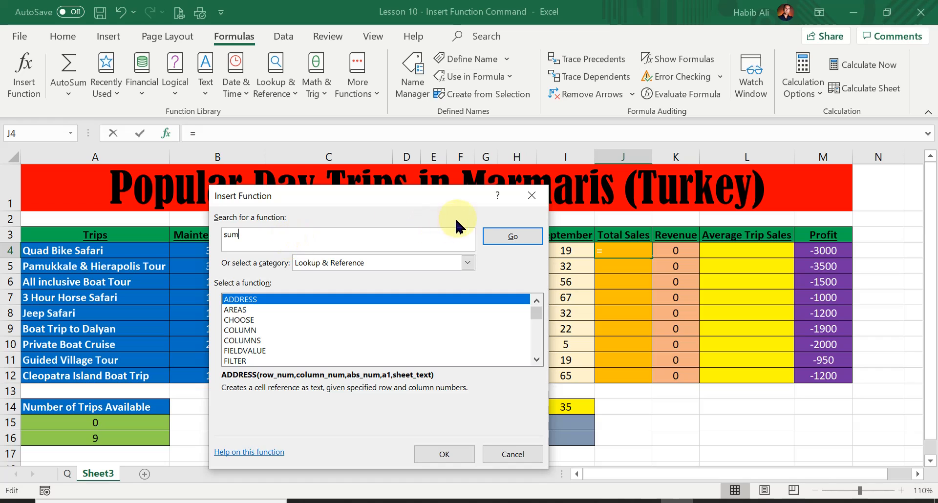
pyautogui.click(503, 239)
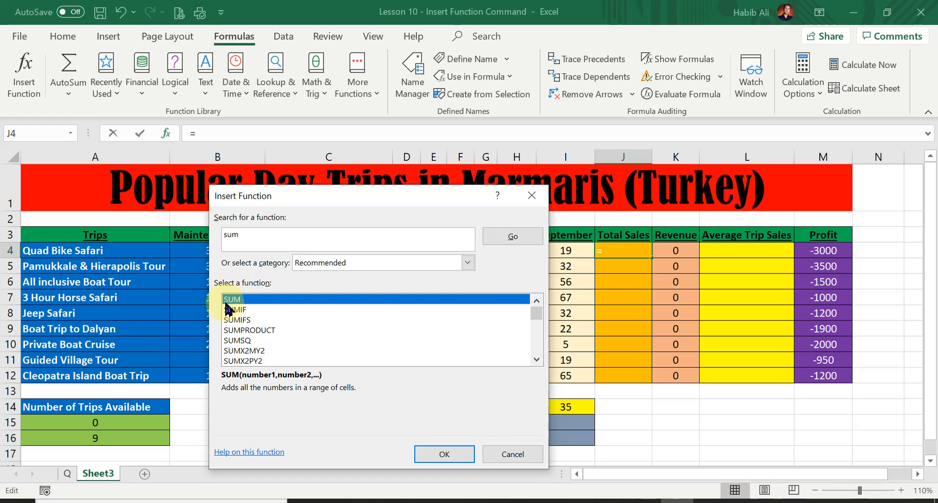
# Compare the SUM variants and choose plain SUM, getting its arguments pre-filled with B4:I4
pyautogui.click(254, 309)
pyautogui.click(254, 320)
pyautogui.click(255, 331)
pyautogui.click(254, 340)
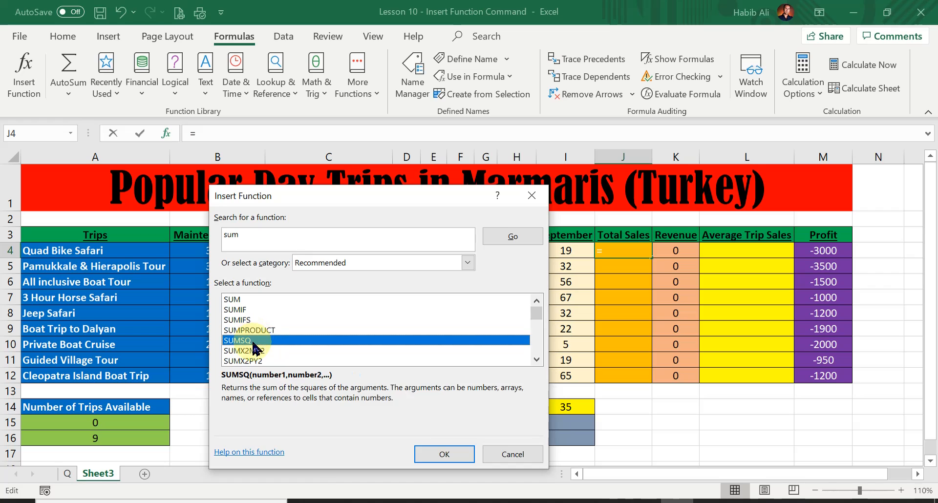
pyautogui.click(254, 351)
pyautogui.click(255, 361)
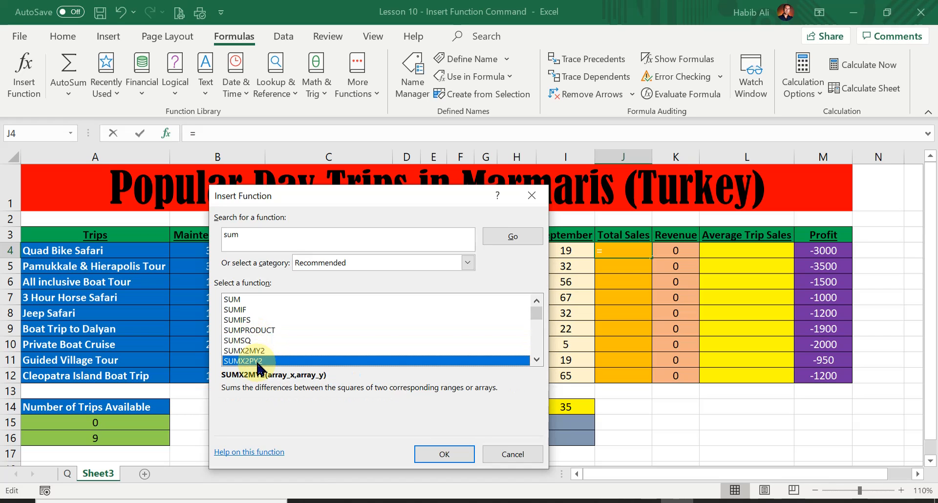
pyautogui.click(258, 299)
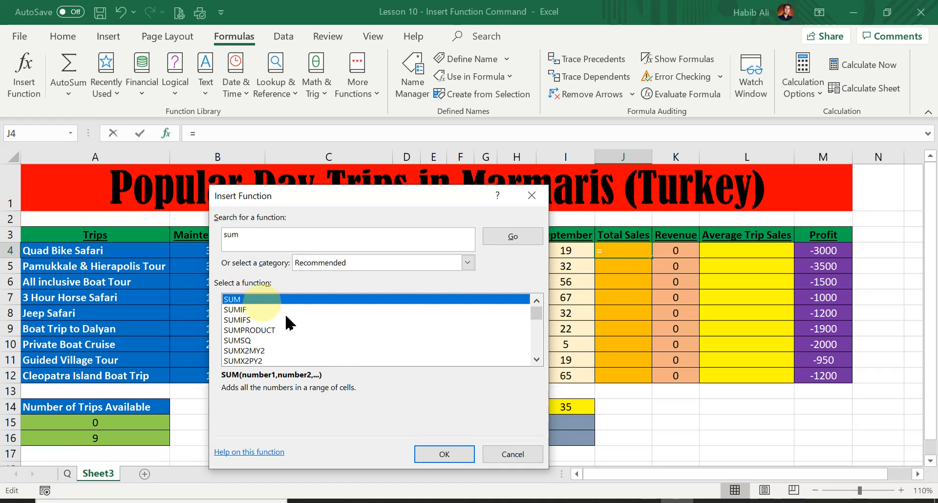
pyautogui.click(459, 460)
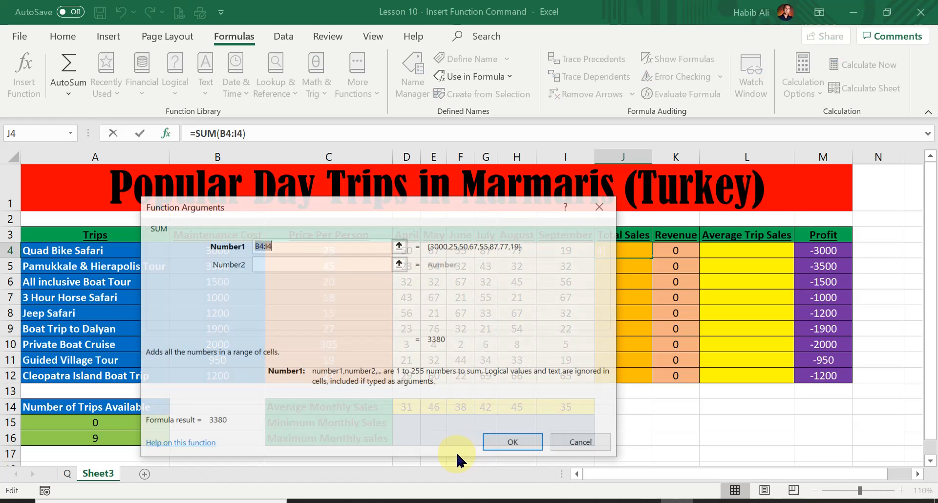
# Move the SUM Function Arguments dialog aside to reveal row 4's Quad Bike Safari figures
pyautogui.moveTo(398, 200); pyautogui.dragTo(403, 192)
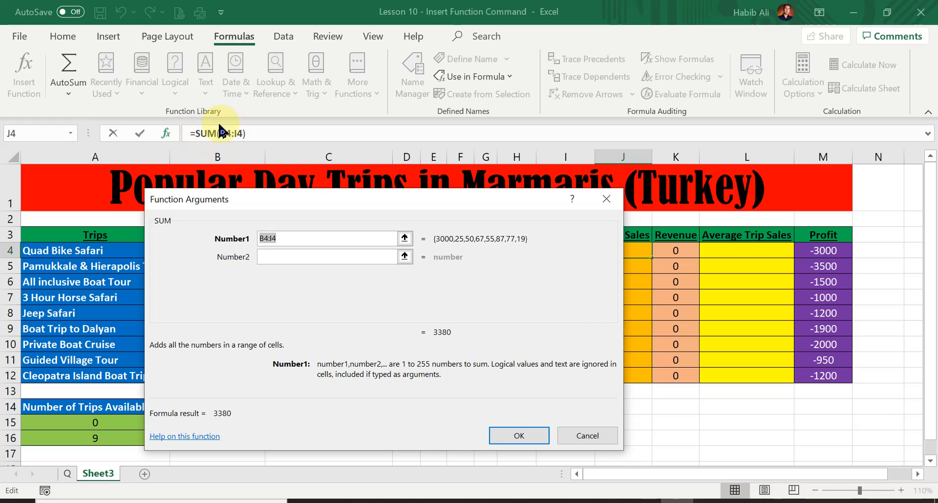
pyautogui.moveTo(321, 204); pyautogui.dragTo(260, 218)
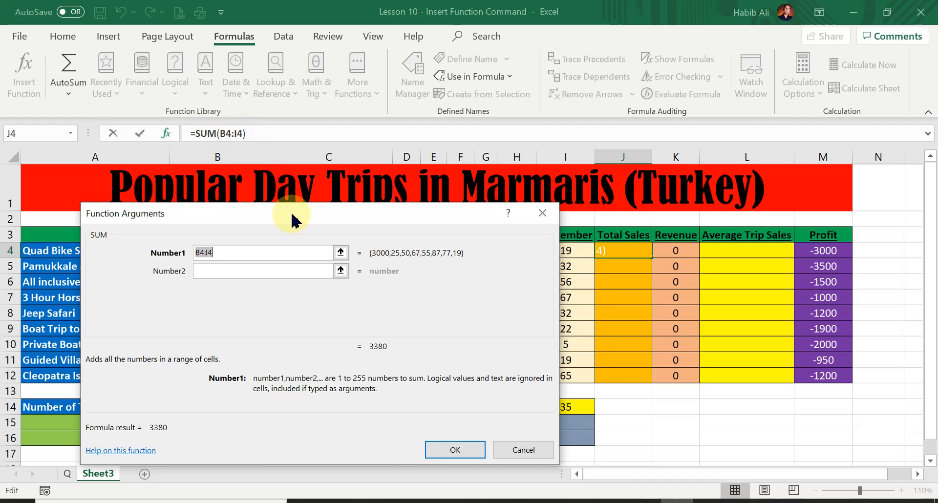
pyautogui.moveTo(293, 217); pyautogui.dragTo(352, 278)
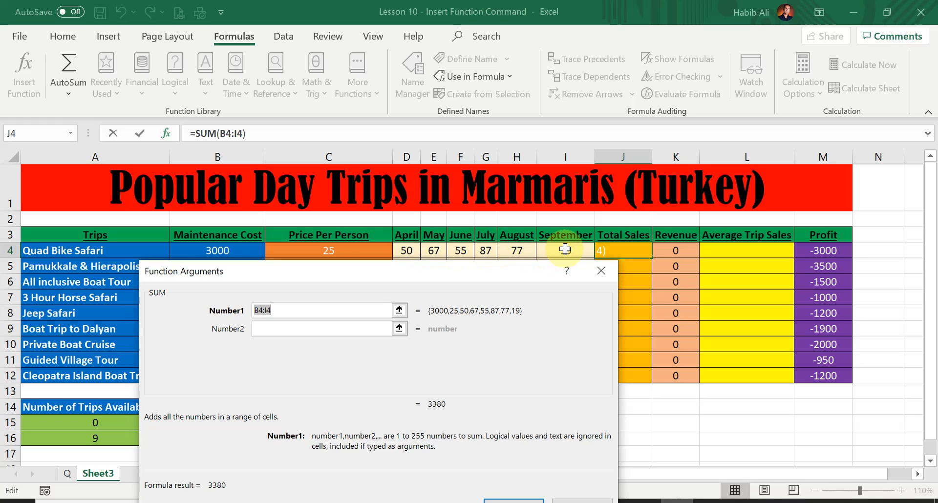
# Correct J4's SUM range from B4:I4 to D4:I4 and confirm, giving a Total Sales of 355
pyautogui.click(258, 310)
pyautogui.press('BackSpace')
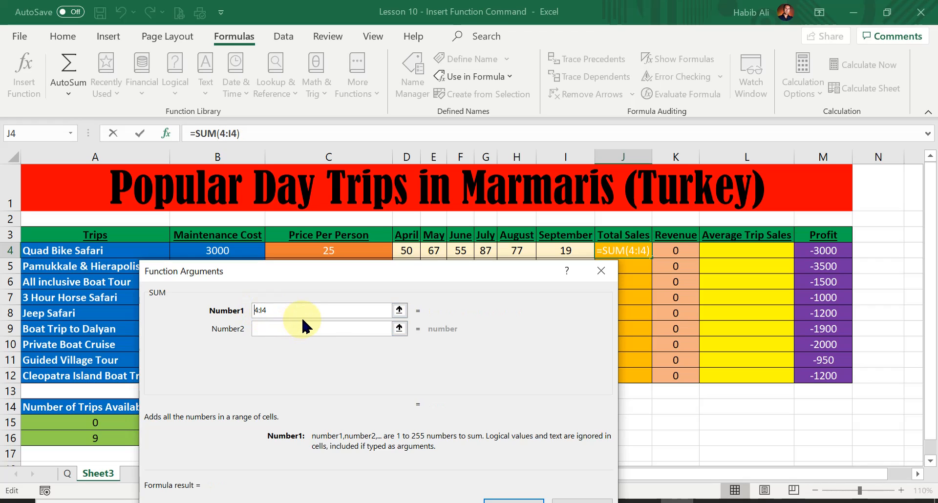
pyautogui.write('d')
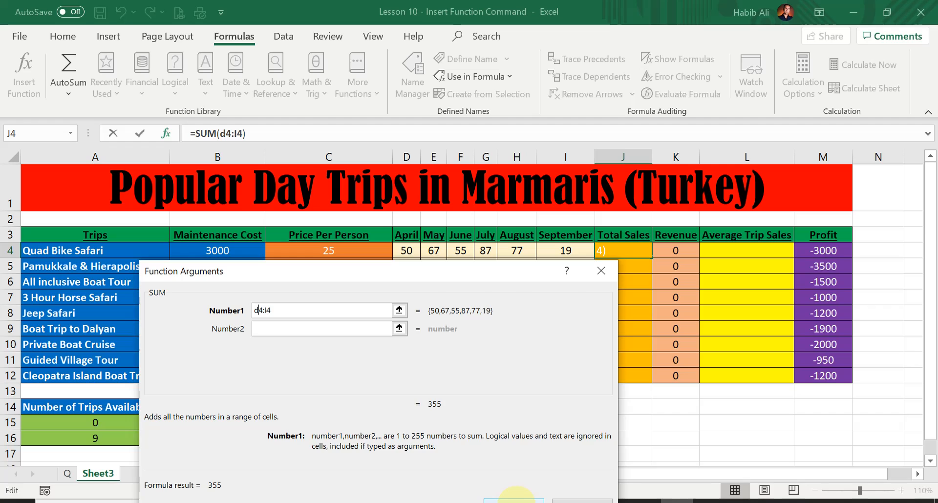
pyautogui.click(514, 500)
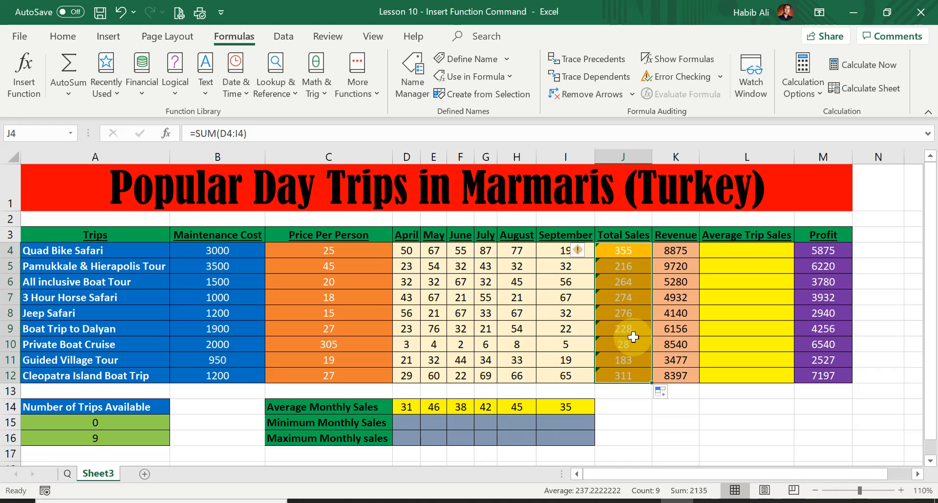
# Select L4 and launch Insert Function from the bottom of the Text functions list
pyautogui.click(757, 251)
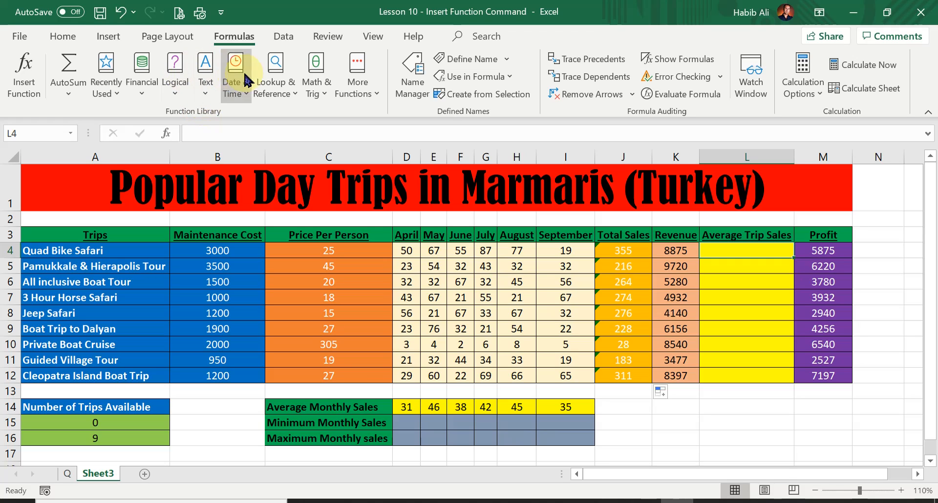
pyautogui.click(206, 84)
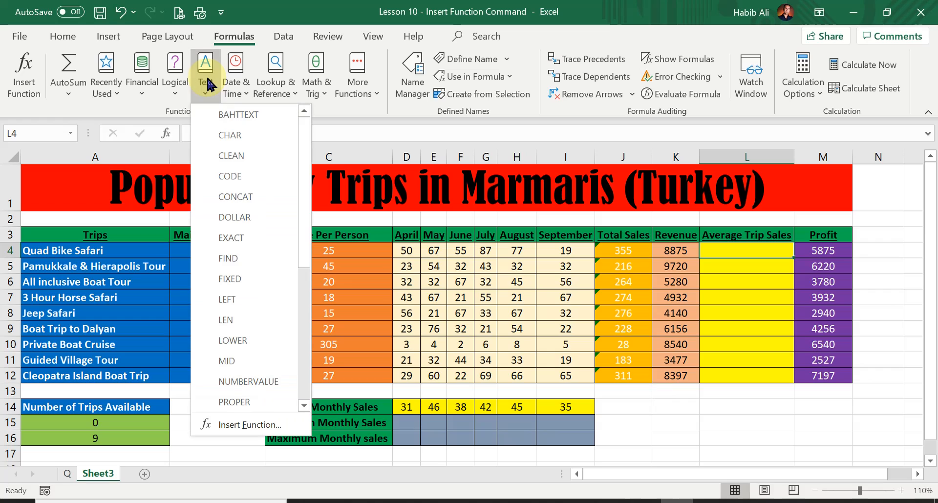
pyautogui.click(210, 427)
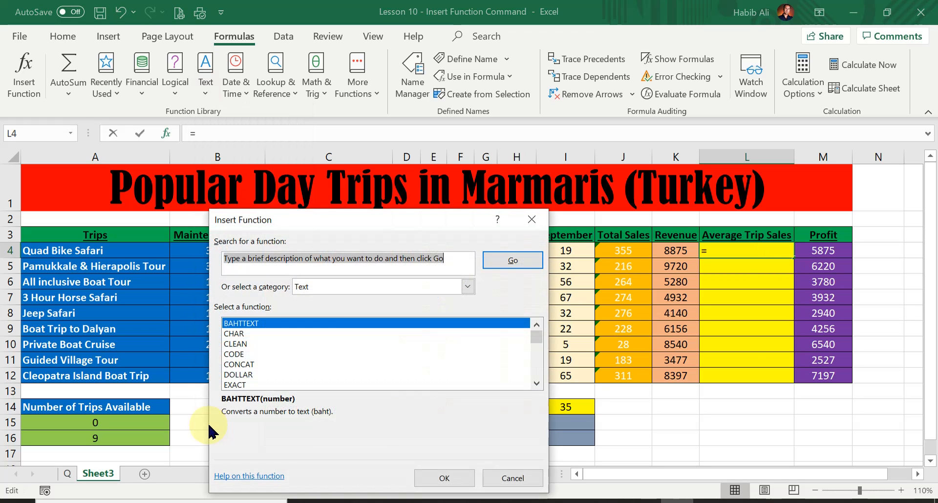
# Search the function picker for 'average' and select AVERAGE for L4
pyautogui.moveTo(383, 226); pyautogui.dragTo(270, 165)
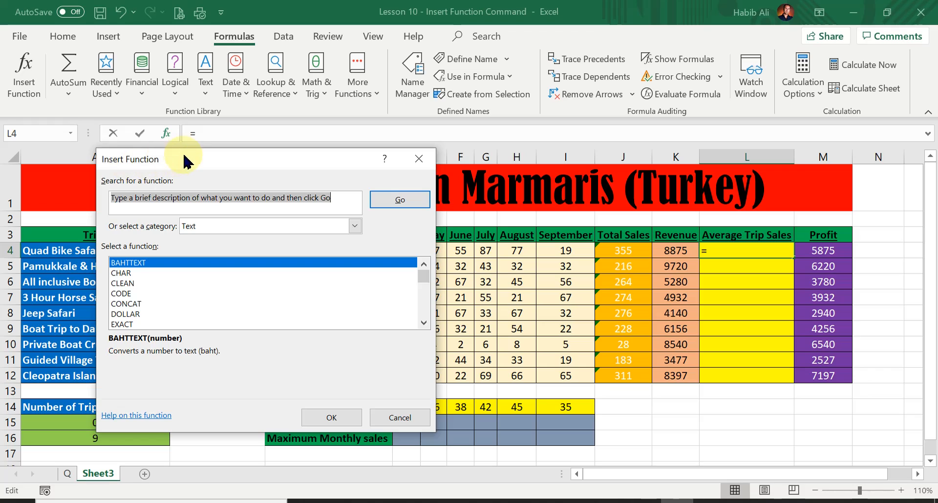
pyautogui.moveTo(186, 162); pyautogui.dragTo(215, 178)
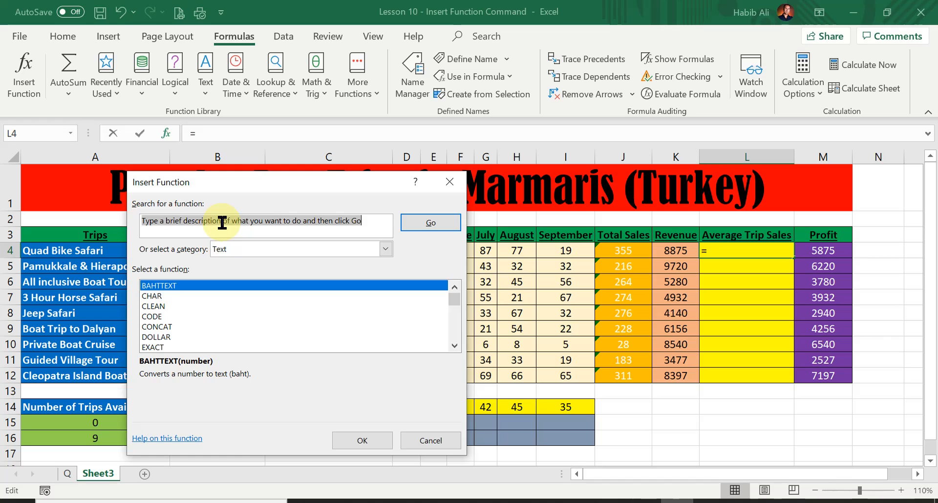
pyautogui.write('average')
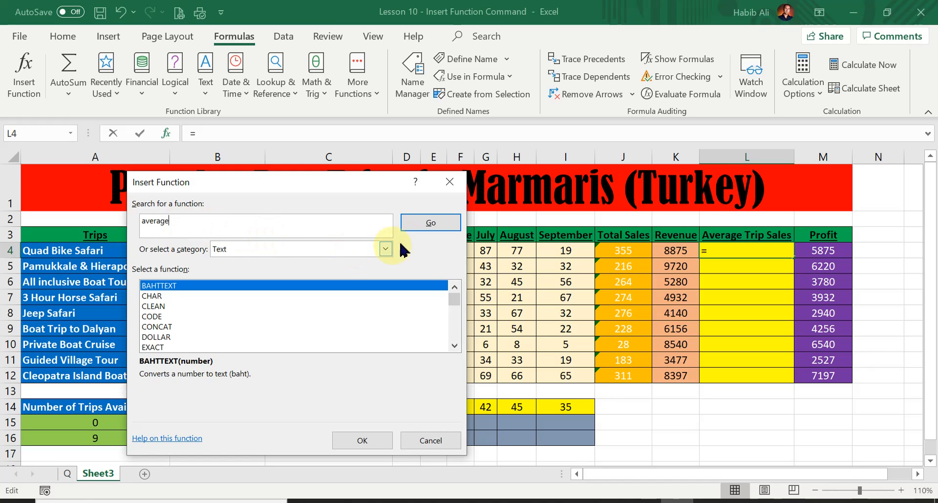
pyautogui.click(435, 226)
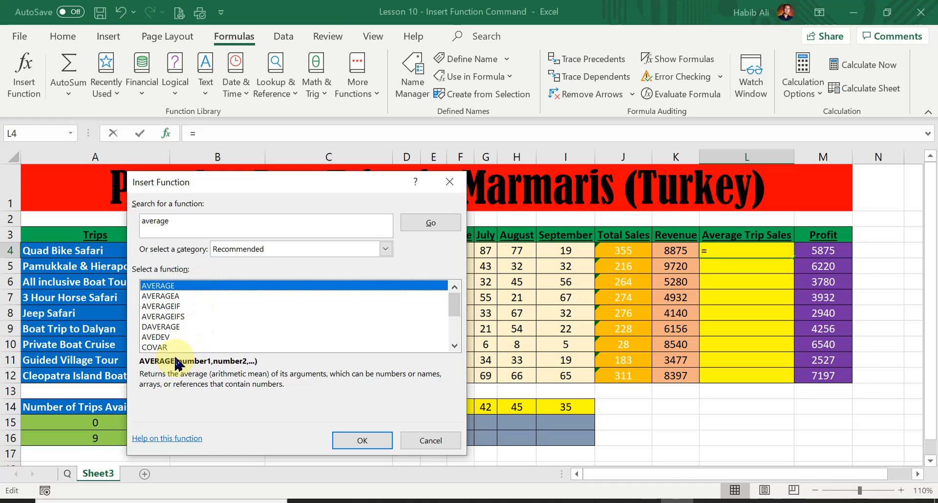
pyautogui.click(175, 307)
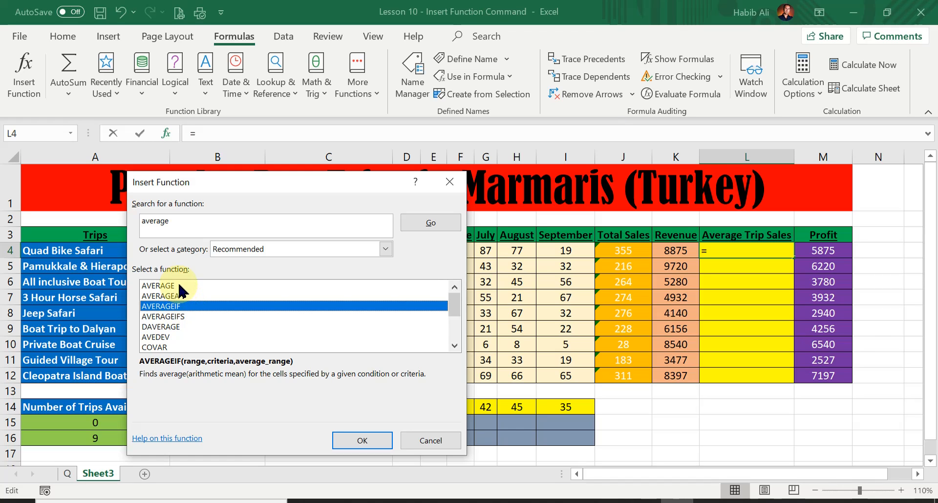
pyautogui.click(179, 286)
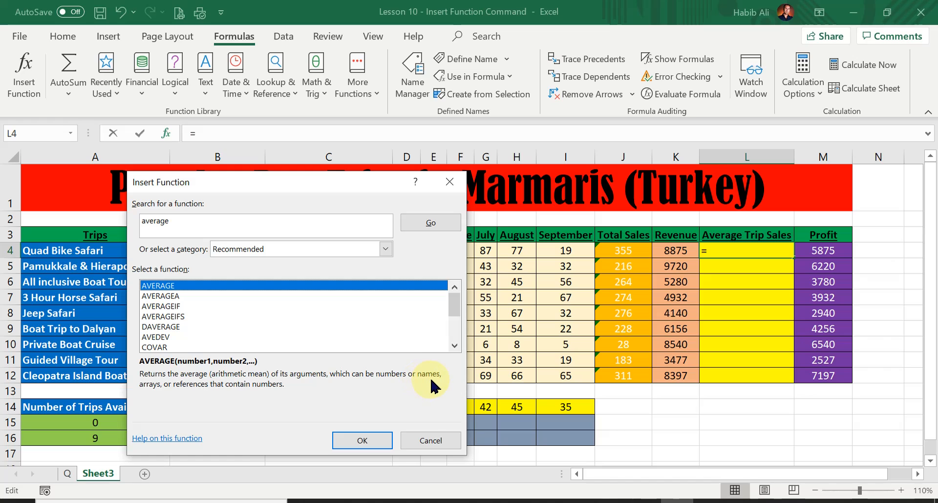
# Open AVERAGE's arguments and reposition the dialog to reveal the trip table
pyautogui.click(375, 446)
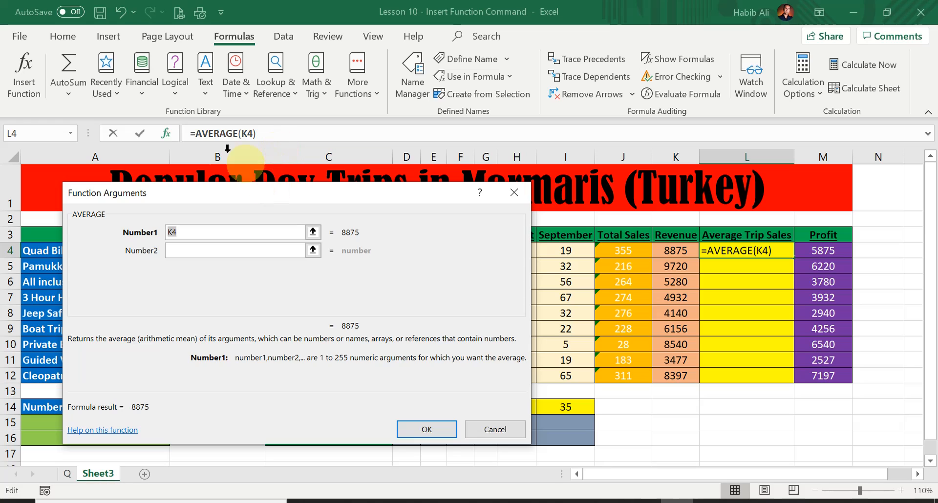
pyautogui.moveTo(283, 188); pyautogui.dragTo(404, 283)
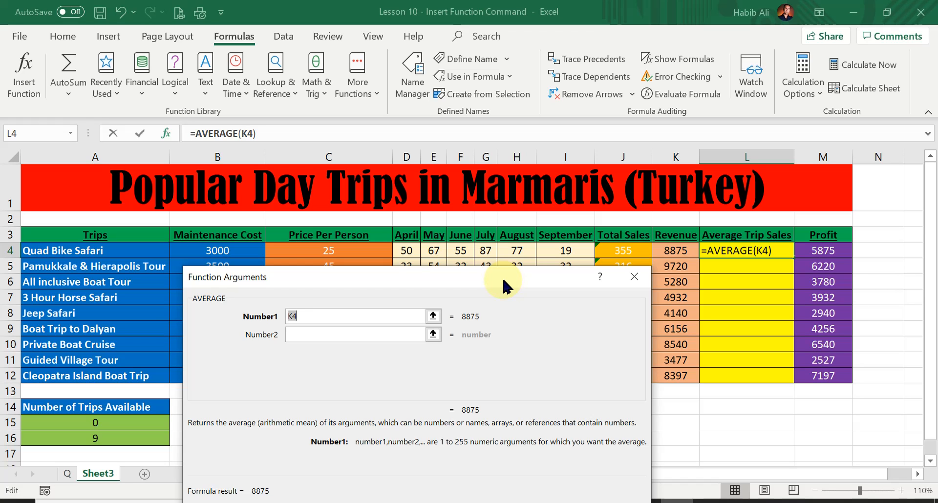
pyautogui.moveTo(503, 286); pyautogui.dragTo(791, 410)
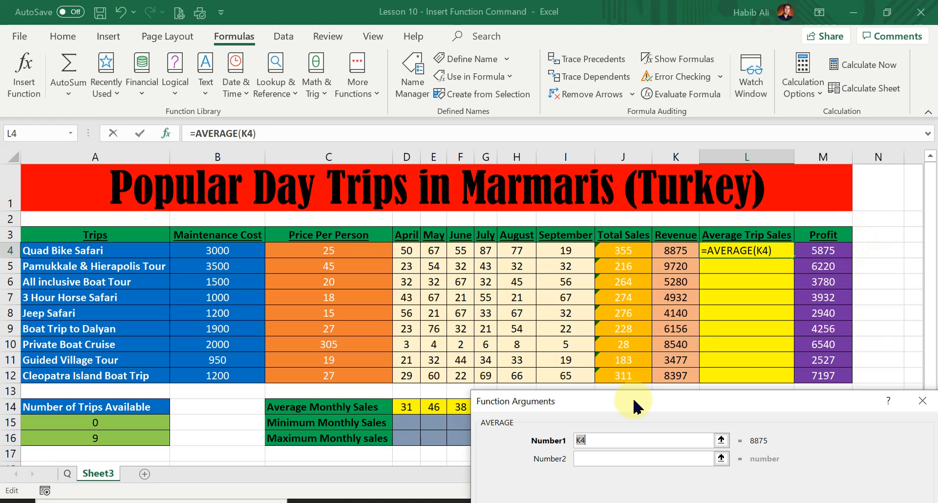
pyautogui.moveTo(635, 407); pyautogui.dragTo(700, 201)
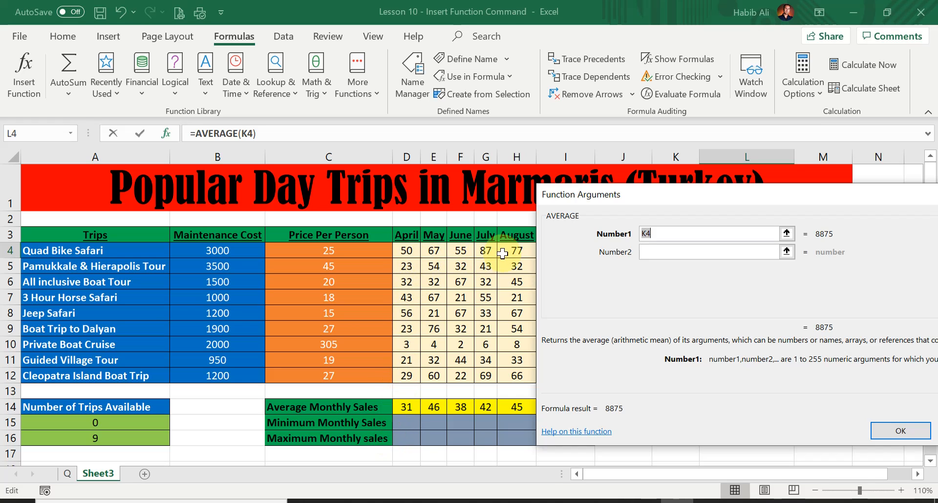
pyautogui.moveTo(705, 206); pyautogui.dragTo(457, 276)
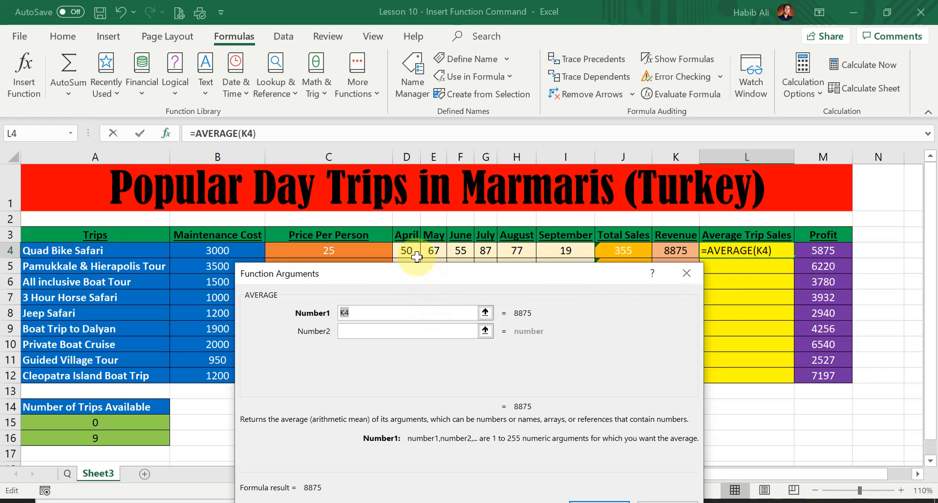
# Set Number1 to D4:I4 and confirm, giving L4 an average of 59
pyautogui.moveTo(407, 251); pyautogui.dragTo(453, 252)
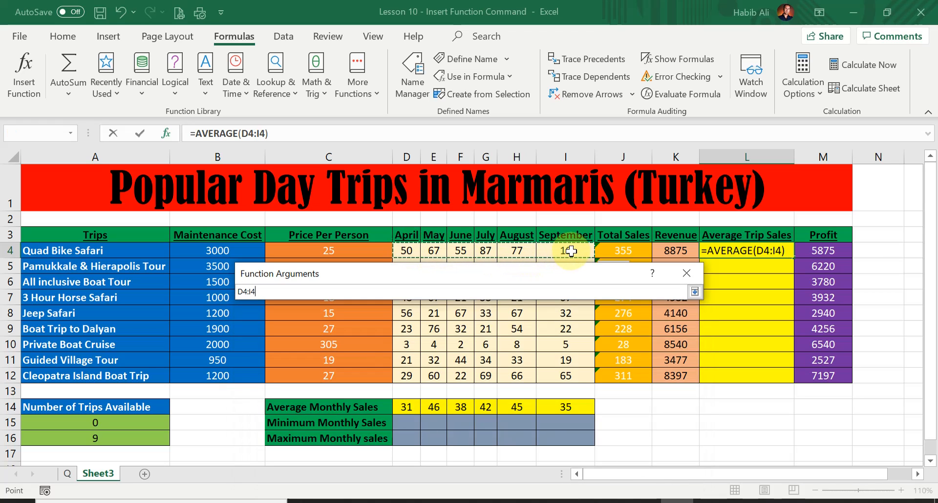
pyautogui.moveTo(571, 250); pyautogui.dragTo(572, 250)
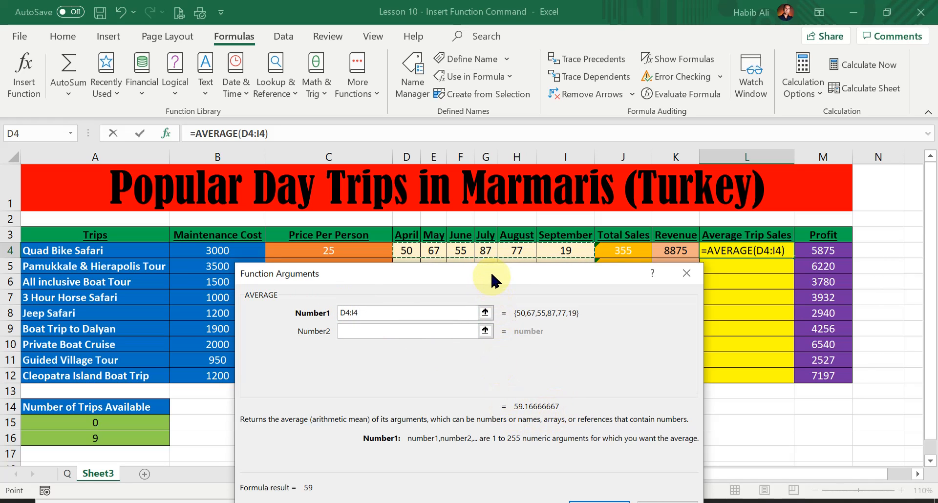
pyautogui.moveTo(495, 276); pyautogui.dragTo(476, 234)
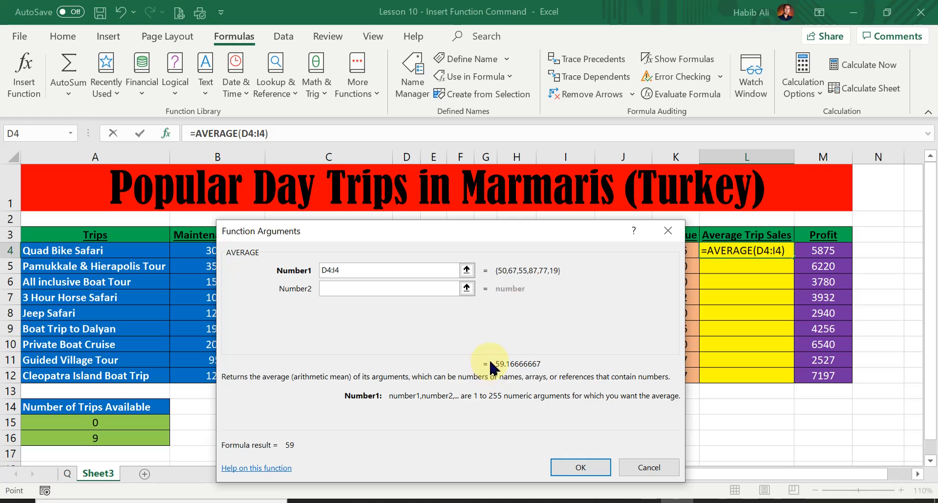
pyautogui.moveTo(479, 234); pyautogui.dragTo(484, 284)
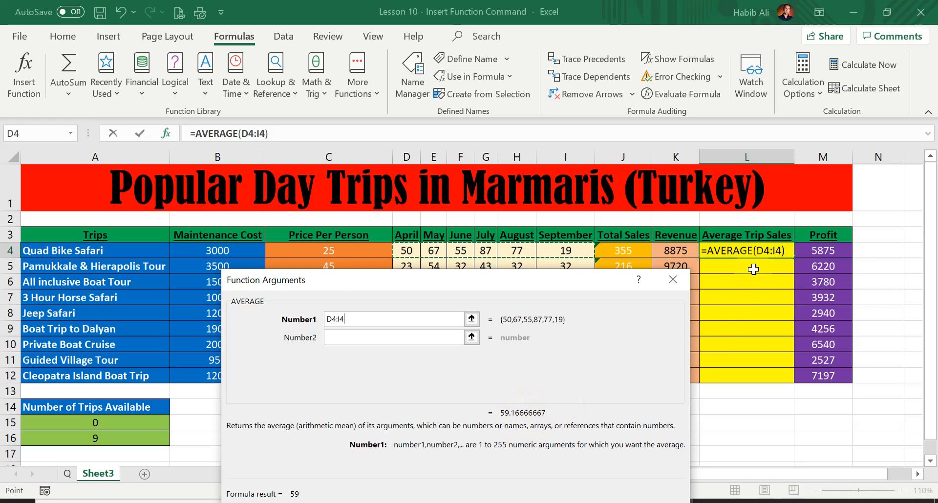
pyautogui.moveTo(510, 278); pyautogui.dragTo(522, 246)
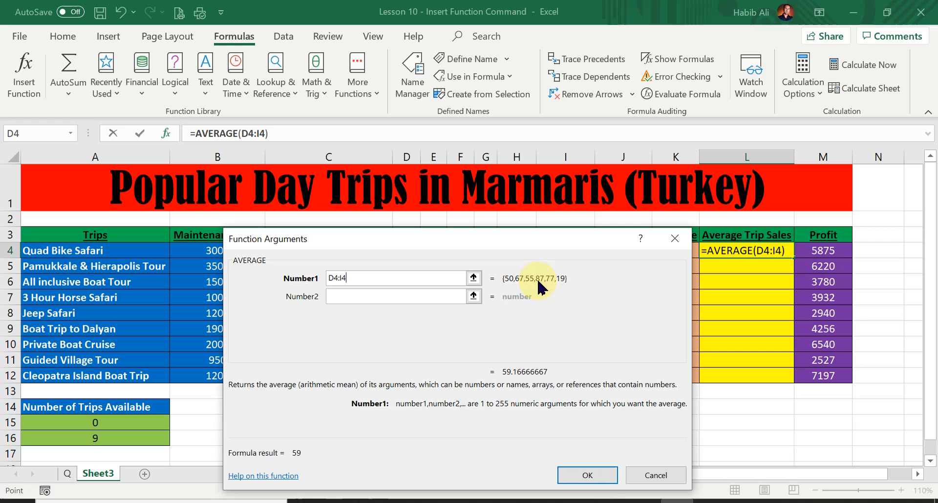
pyautogui.click(591, 476)
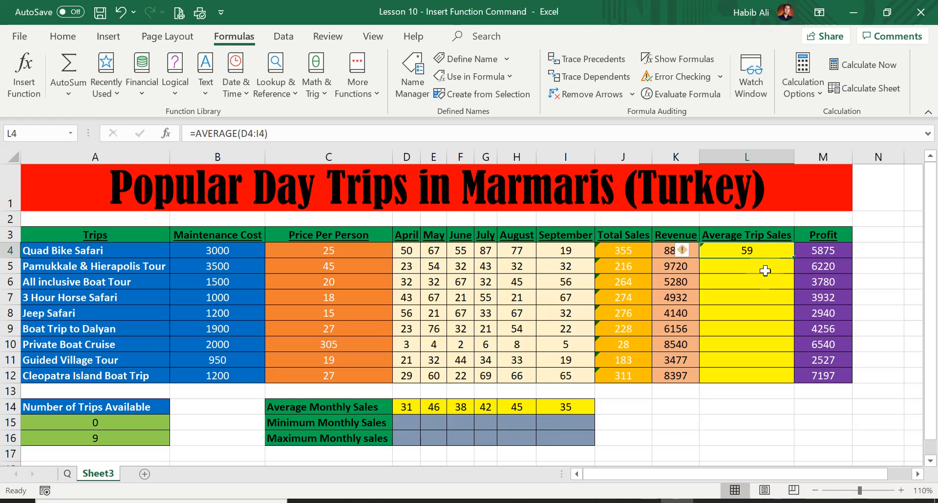
# Copy L4's AVERAGE formula down to L12, giving averages from 59 to 52
pyautogui.doubleClick(794, 257)
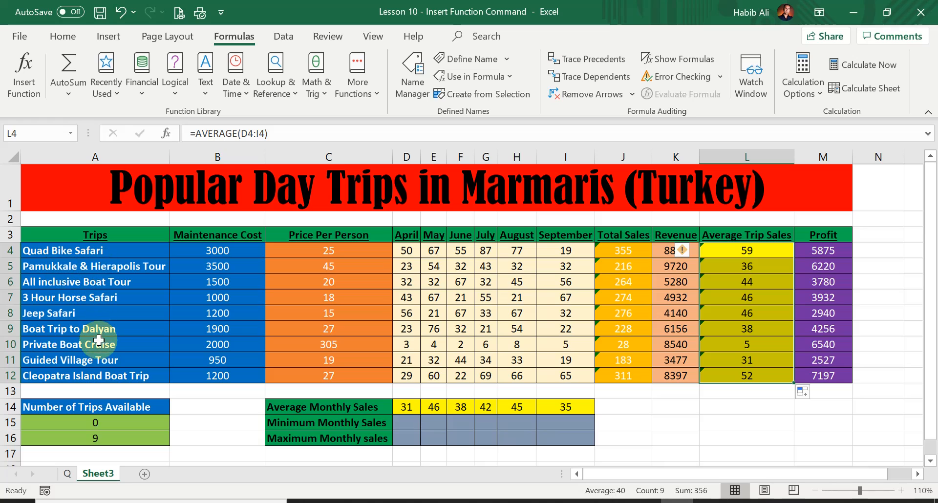
pyautogui.click(407, 424)
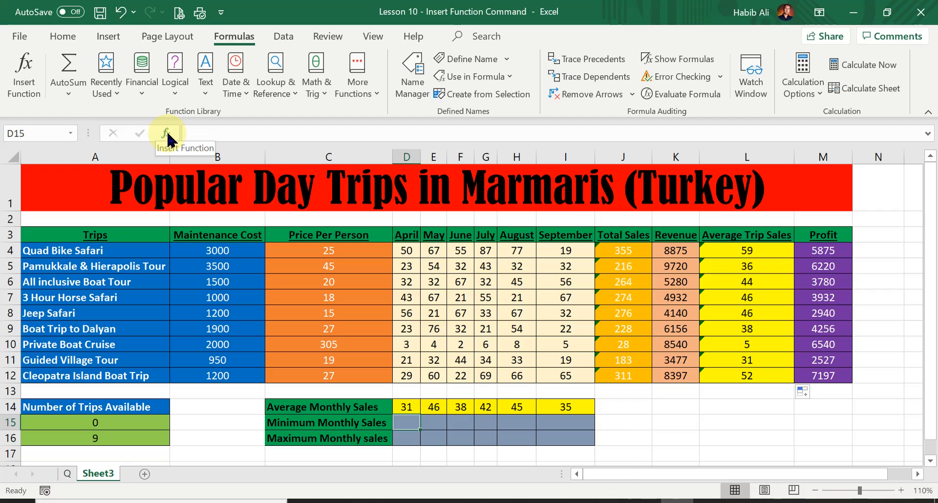
# Insert MIN into D15 via the fx button, with its arguments pre-filled as D14
pyautogui.click(167, 139)
pyautogui.moveTo(420, 225); pyautogui.dragTo(633, 120)
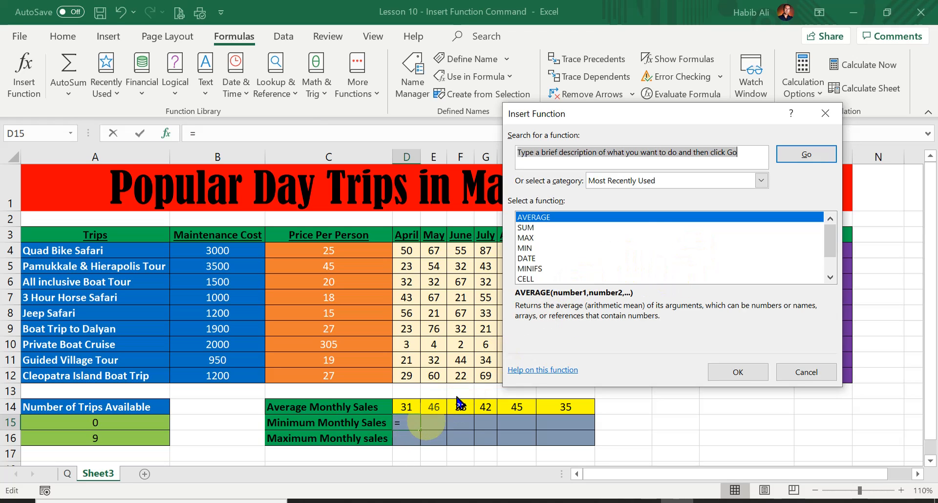
pyautogui.click(525, 249)
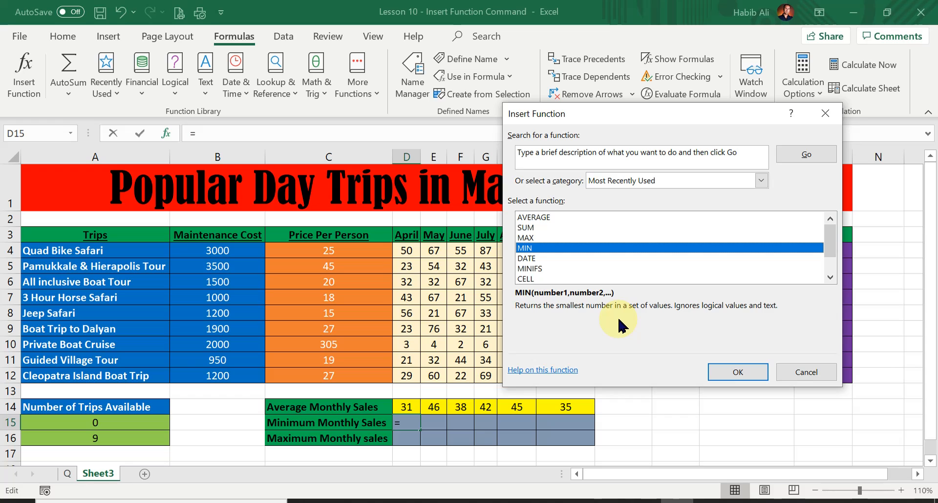
pyautogui.click(739, 373)
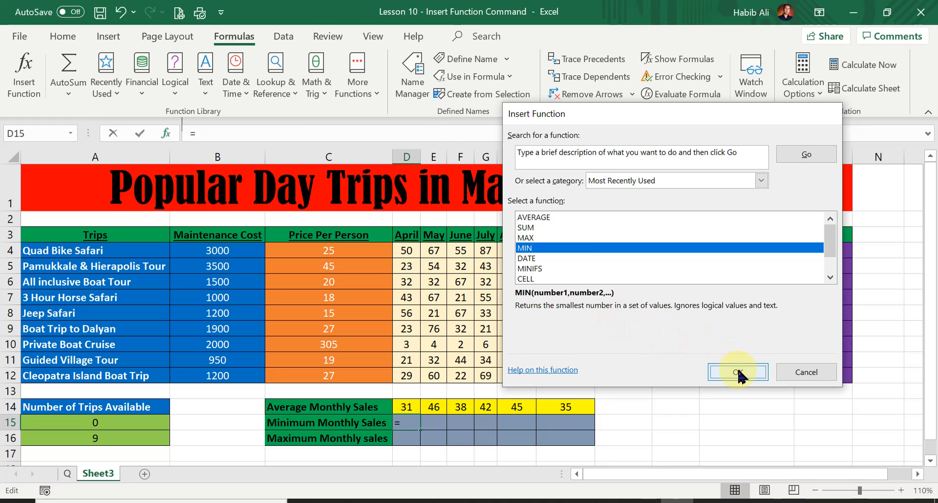
pyautogui.moveTo(686, 134); pyautogui.dragTo(709, 123)
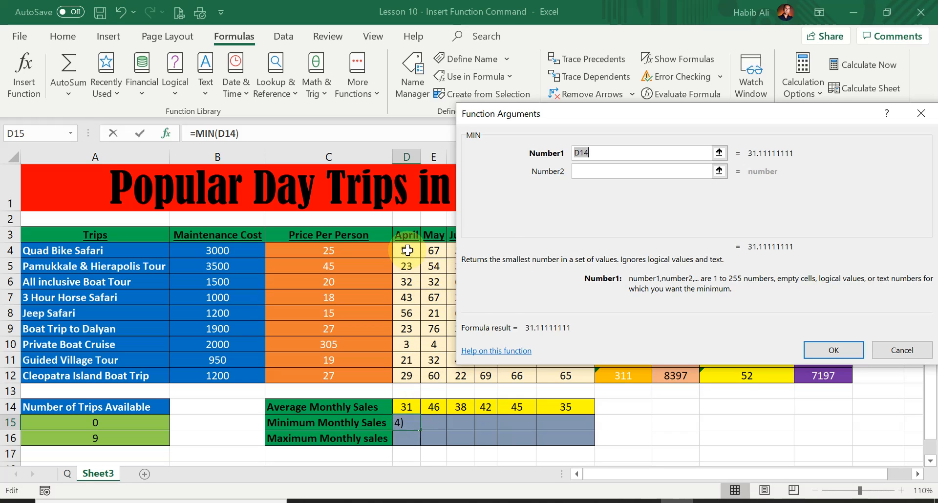
# Set the MIN range to April's sales D4:D12 so D15 shows 3
pyautogui.moveTo(407, 250); pyautogui.dragTo(409, 375)
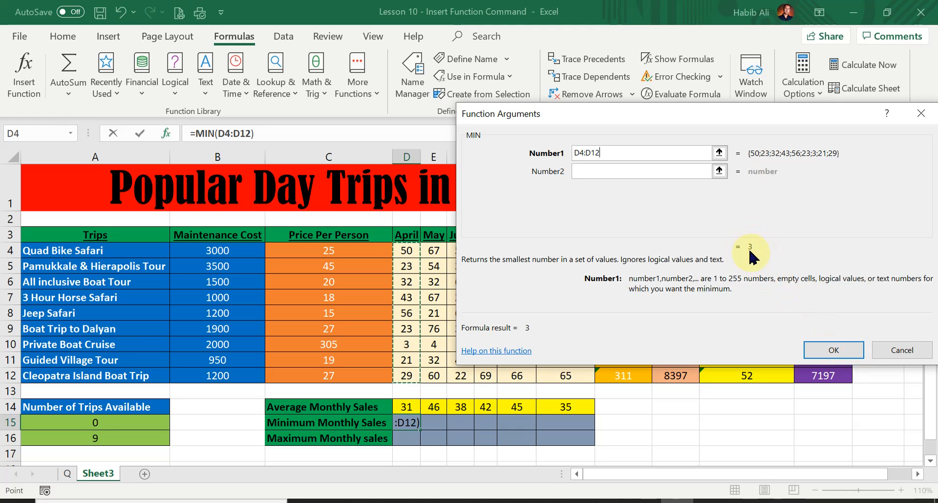
pyautogui.click(848, 355)
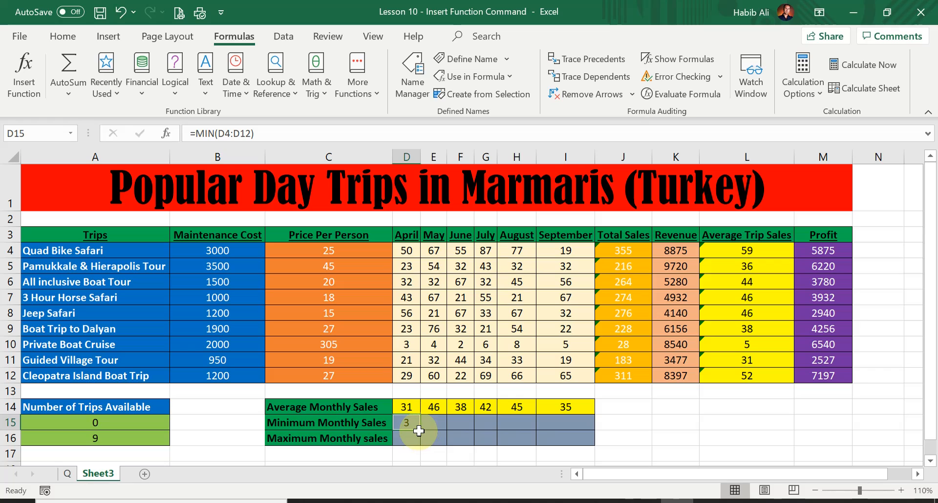
# Fill D15's MIN formula across to I15, giving 3, 4, 2, 6, 8 and 5
pyautogui.moveTo(420, 429); pyautogui.dragTo(581, 422)
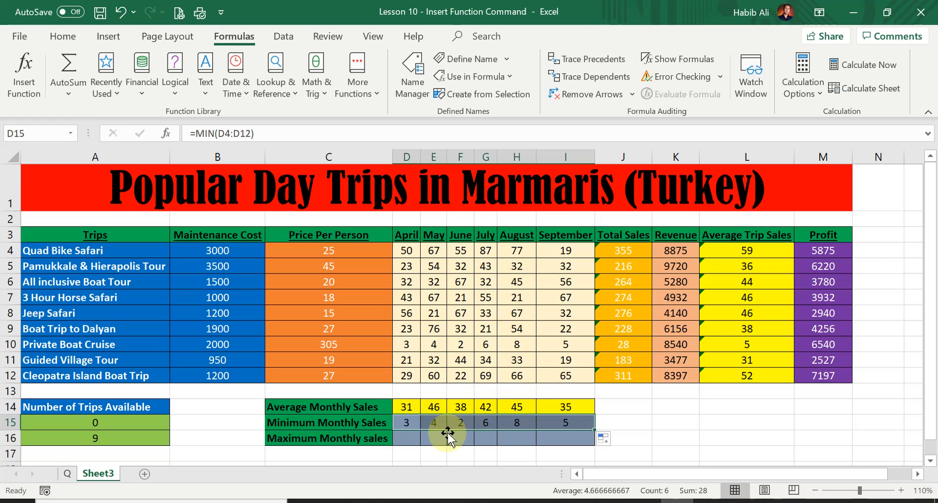
pyautogui.click(411, 438)
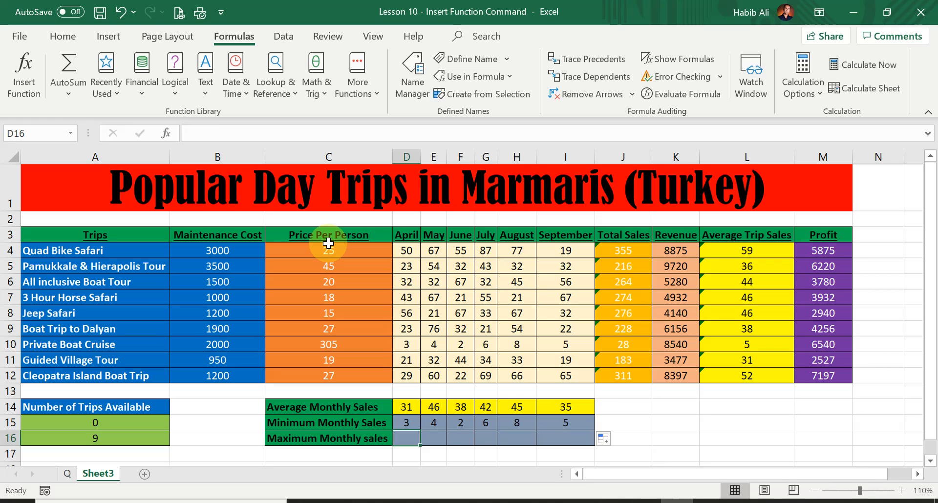
# Insert the MAX function into D16 with Shift+F3 and bring up its arguments
pyautogui.hotkey('shift', 'F3')
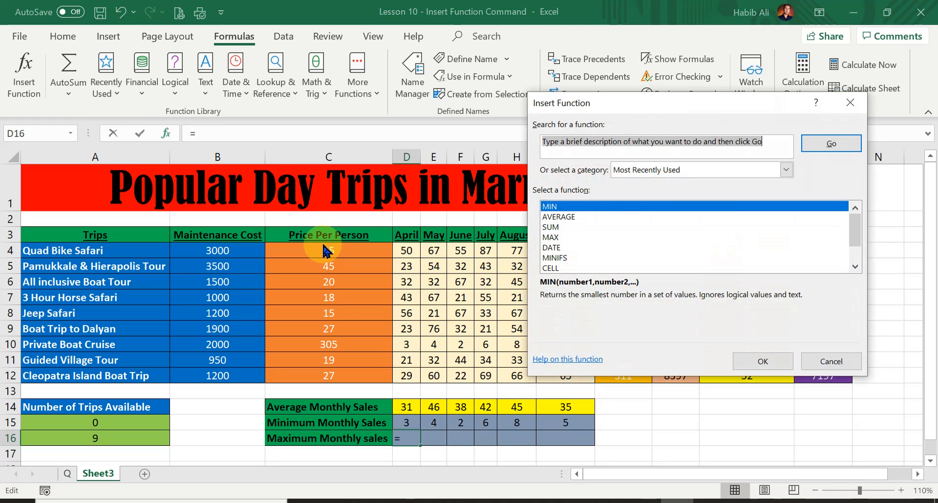
pyautogui.moveTo(724, 110); pyautogui.dragTo(716, 148)
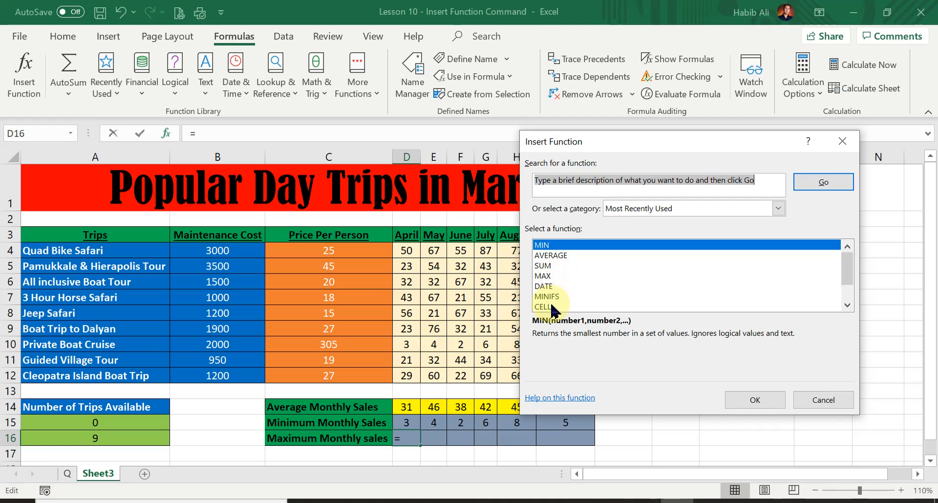
pyautogui.click(561, 277)
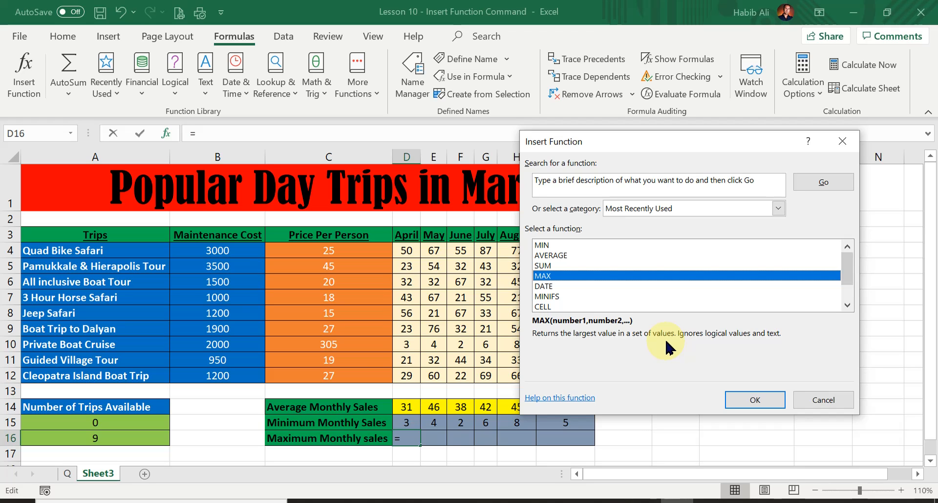
pyautogui.click(755, 400)
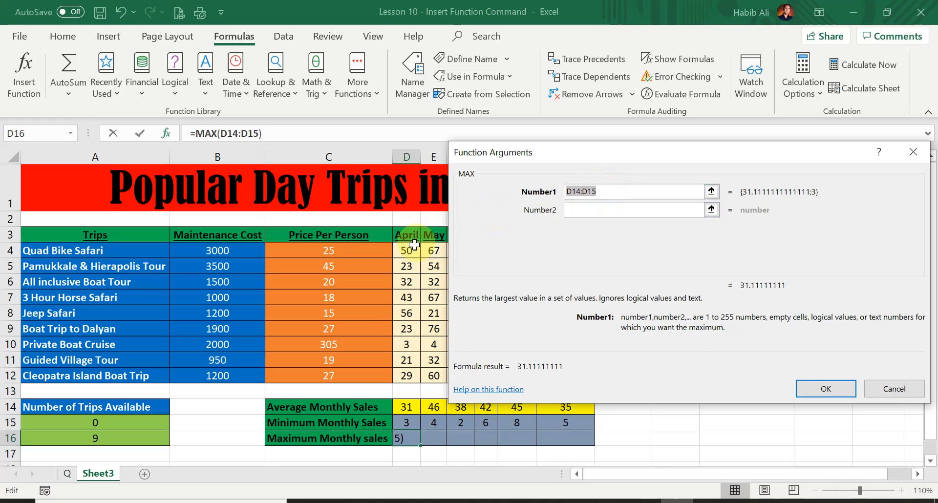
# Enter =MAX(D4:D12) in D16 and fill to I16, giving 56, 76, 67, 87, 77, 67
pyautogui.moveTo(406, 250); pyautogui.dragTo(410, 372)
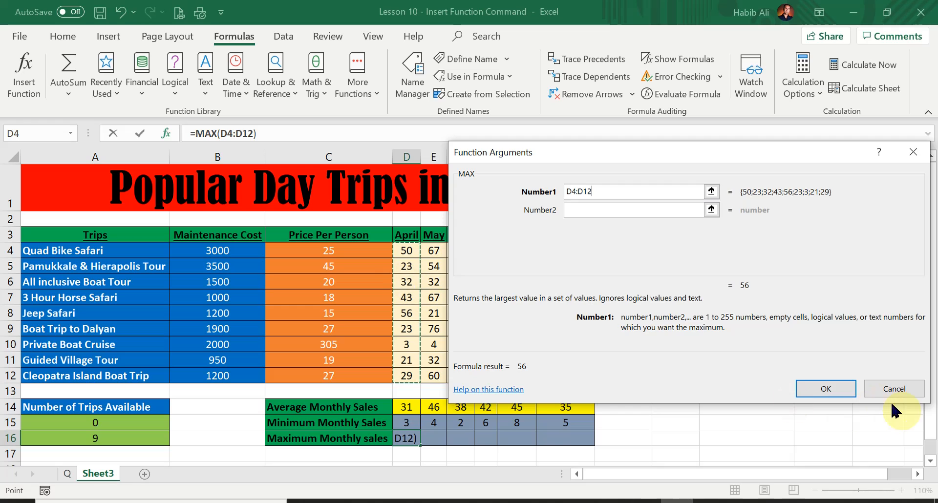
pyautogui.click(826, 390)
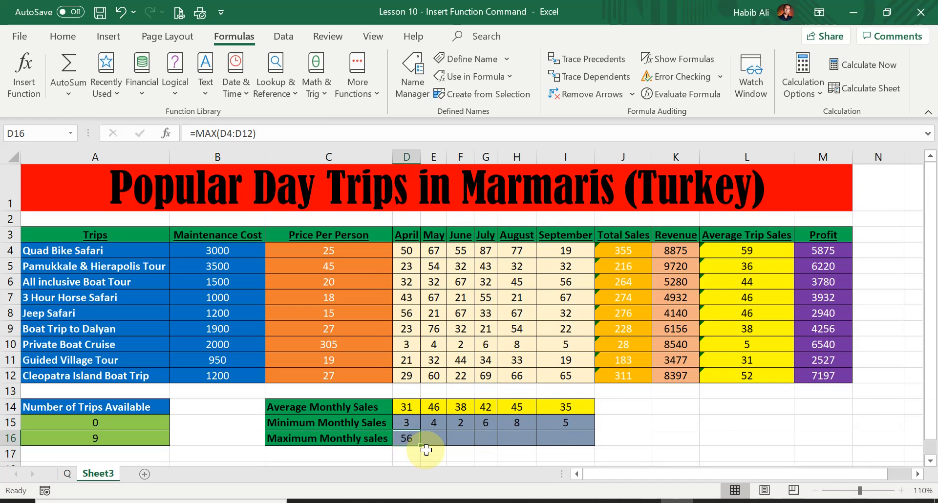
pyautogui.moveTo(420, 445); pyautogui.dragTo(584, 440)
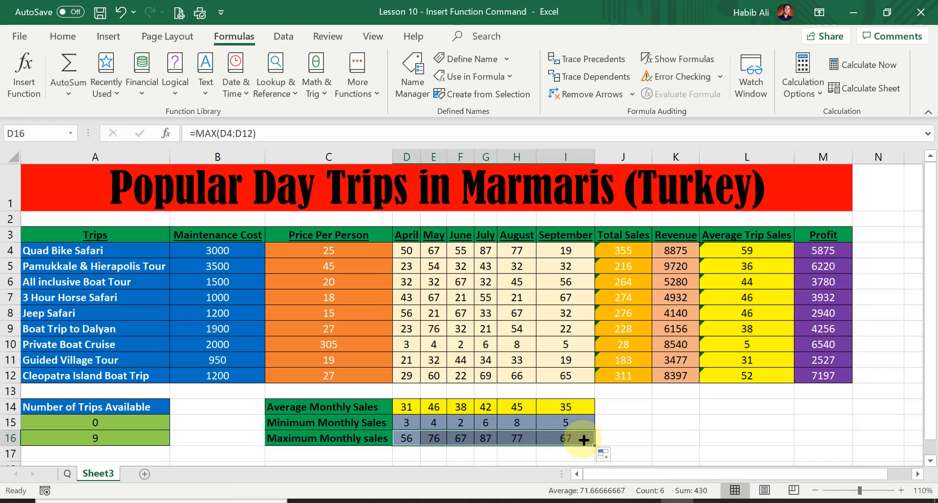